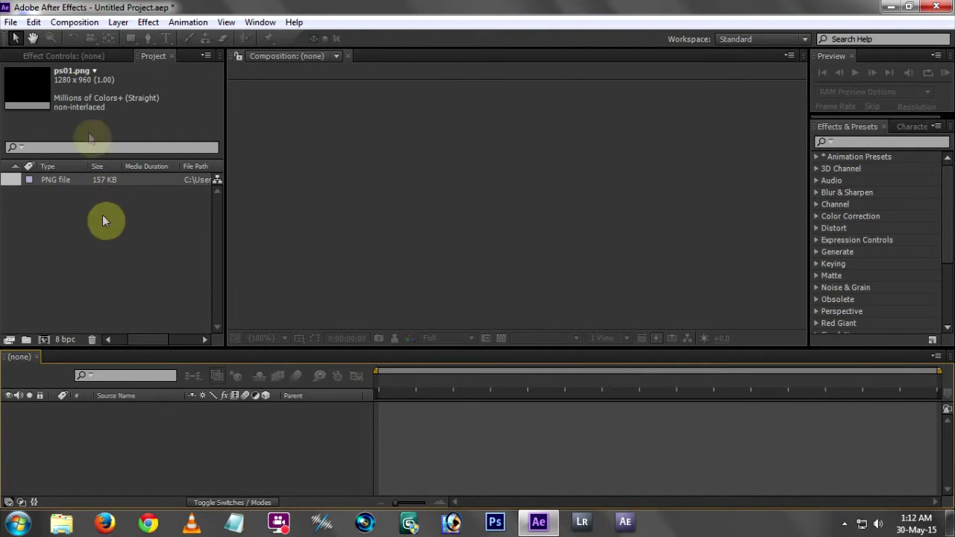
# - With ps01.png already imported, open the Composition menu to start a new comp
pyautogui.click(74, 22)
# - Create composition 'paint splatter animation': HDV/HDTV 720 25, 1280×720, 25 fps, 5 s, white background
pyautogui.click(105, 38)
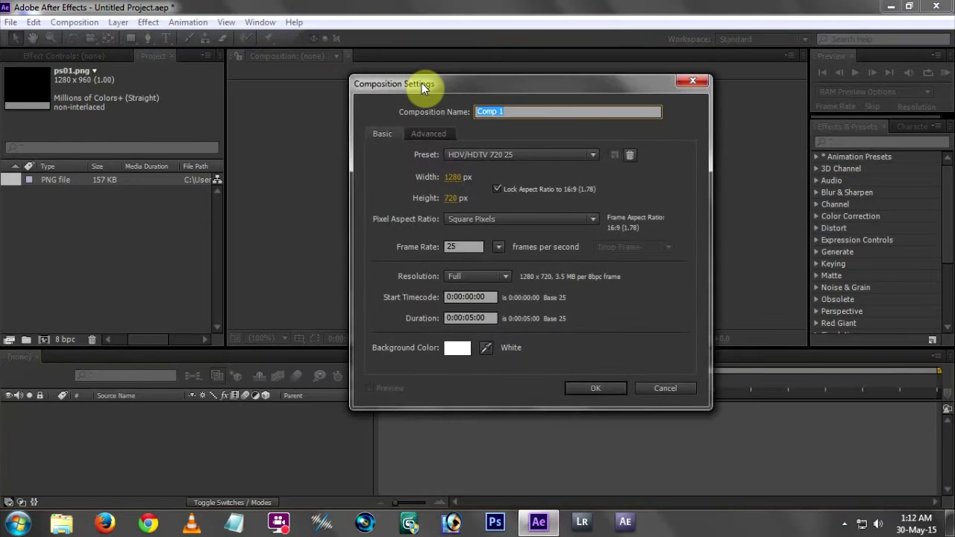
pyautogui.write('paint splater')
pyautogui.press('BackSpace')
pyautogui.press('BackSpace')
pyautogui.write('re')
pyautogui.write('ter')
pyautogui.write(' animation')
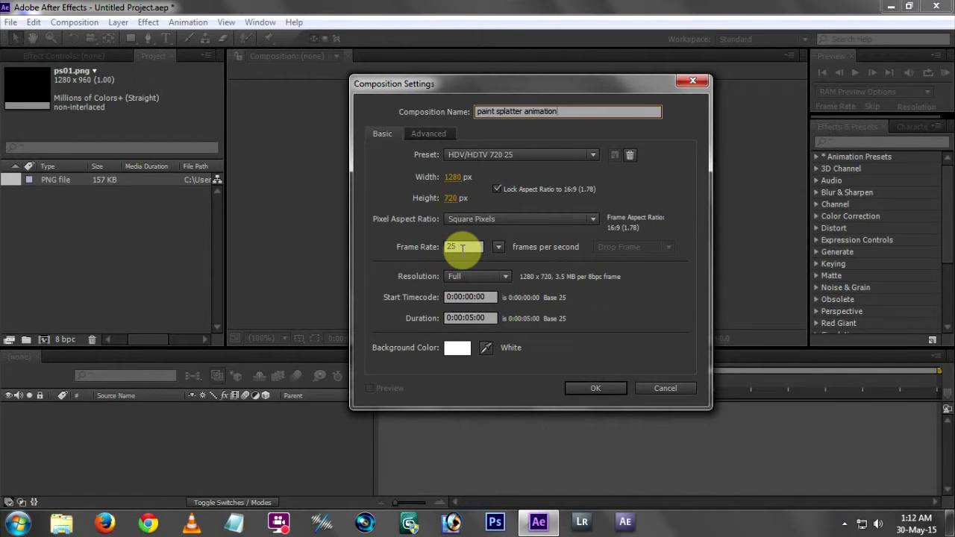
pyautogui.click(481, 155)
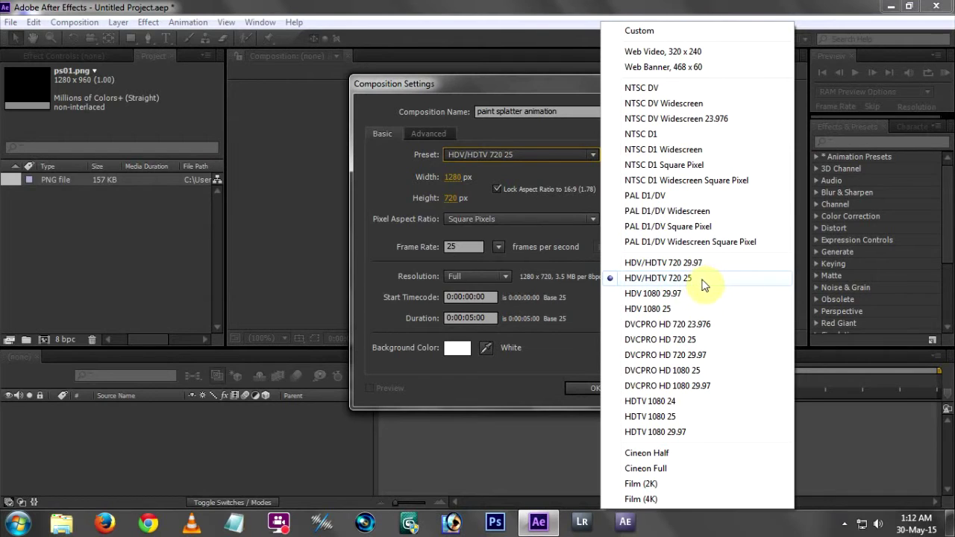
pyautogui.click(574, 347)
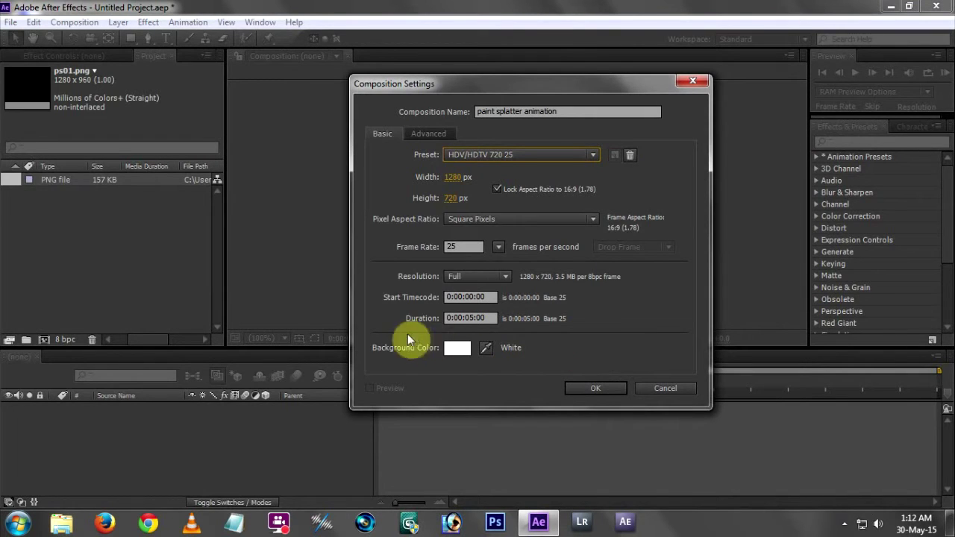
pyautogui.click(616, 388)
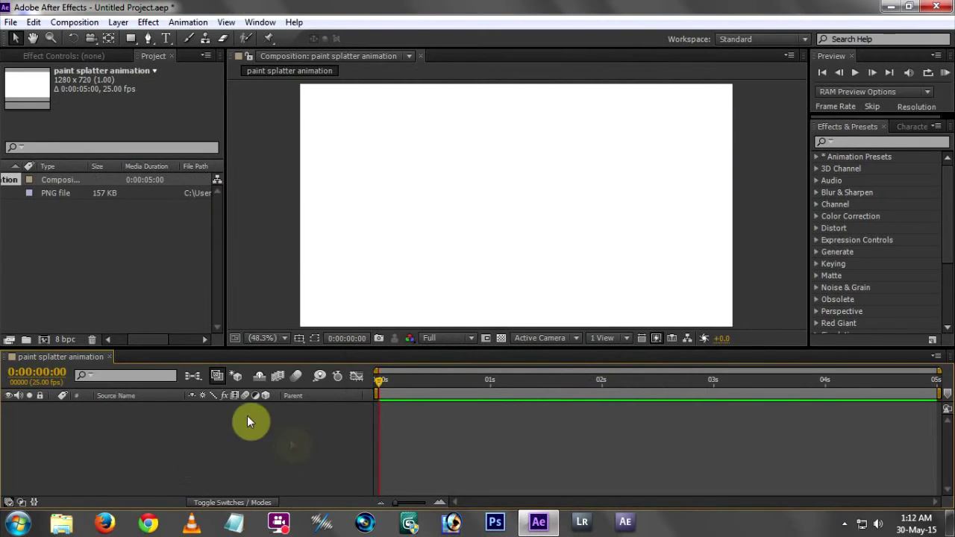
# - Add ps01.png to the timeline and scale the layer down to about 64%
pyautogui.moveTo(55, 193)
pyautogui.mouseDown()
pyautogui.moveTo(89, 191)
pyautogui.moveTo(58, 191)
pyautogui.moveTo(152, 417)
pyautogui.moveTo(190, 432)
pyautogui.moveTo(171, 428)
pyautogui.mouseUp()
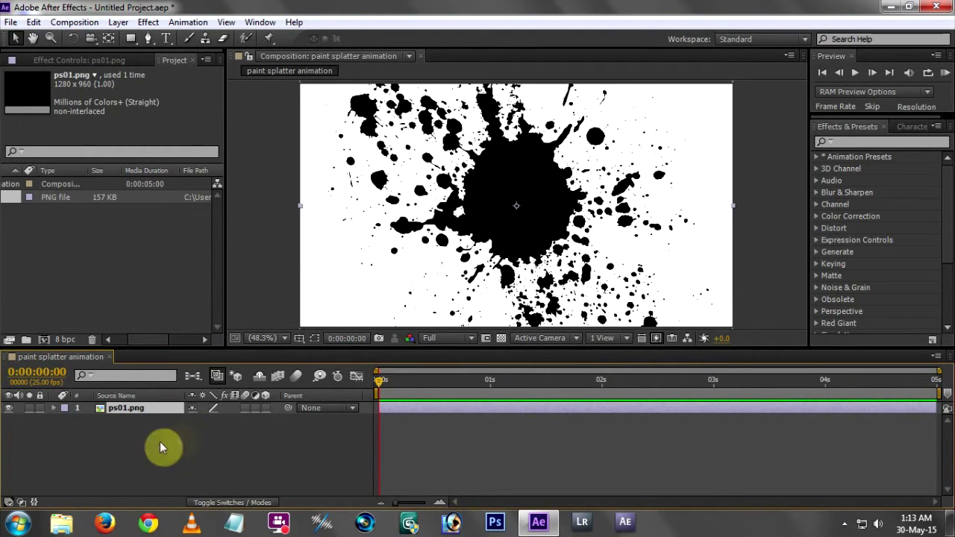
pyautogui.click(160, 408)
pyautogui.press('s')
pyautogui.moveTo(228, 422); pyautogui.dragTo(207, 420)
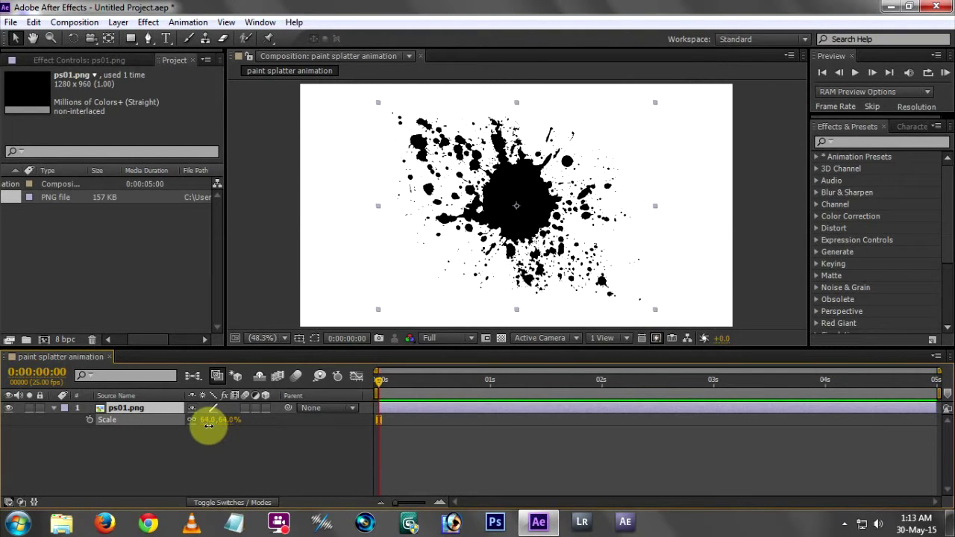
pyautogui.press('s')
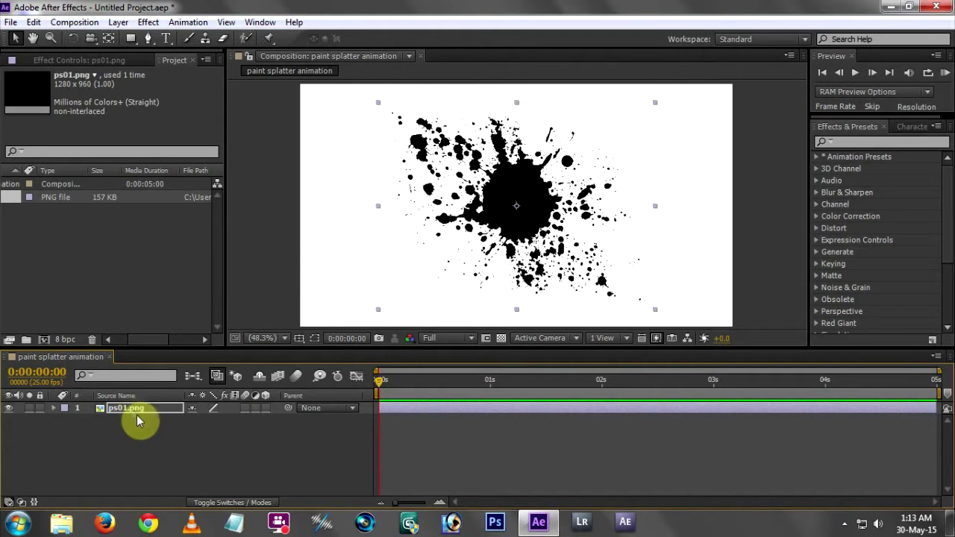
# - Make the splatter layer 3D and set a Position keyframe of 640, 360, 0 at 0:00:00:22
pyautogui.click(265, 408)
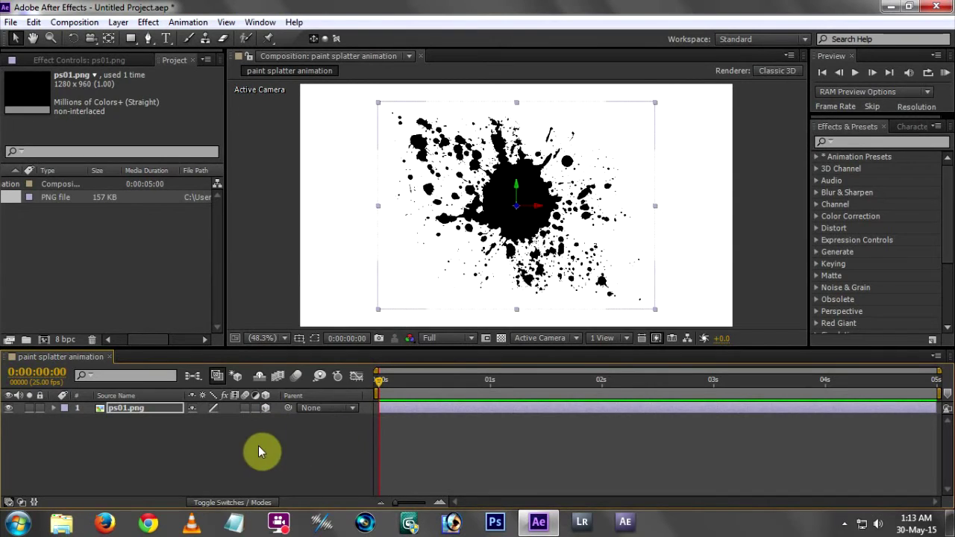
pyautogui.moveTo(379, 382); pyautogui.dragTo(477, 383)
pyautogui.click(161, 410)
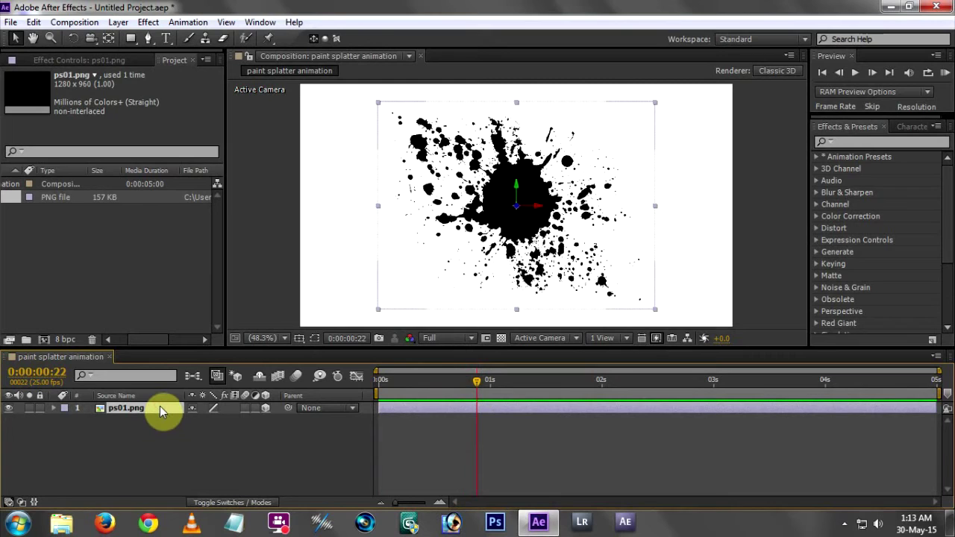
pyautogui.press('p')
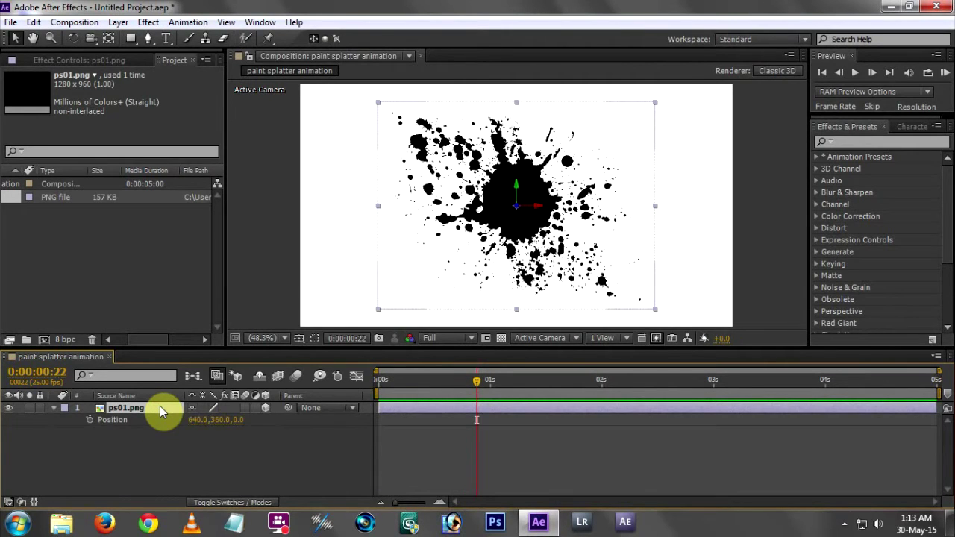
pyautogui.click(89, 420)
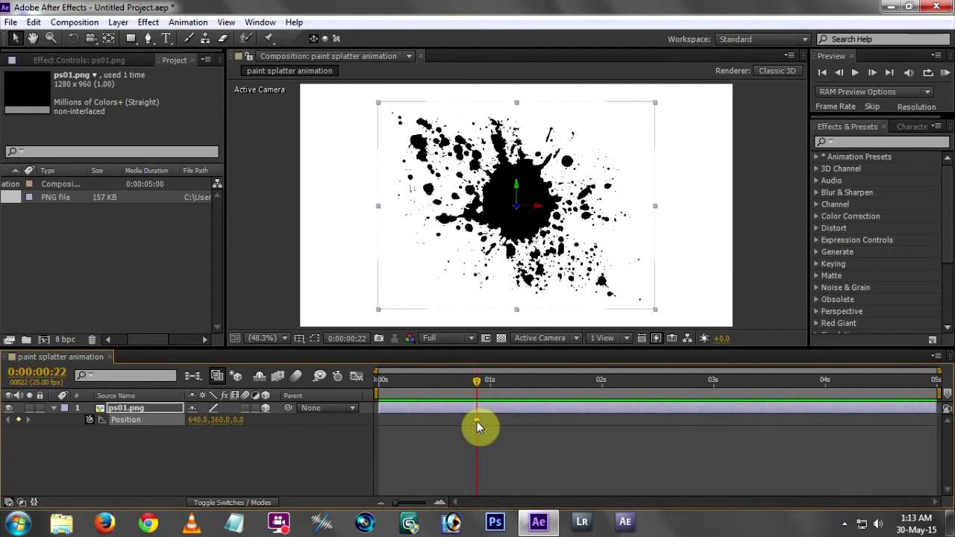
pyautogui.moveTo(477, 420)
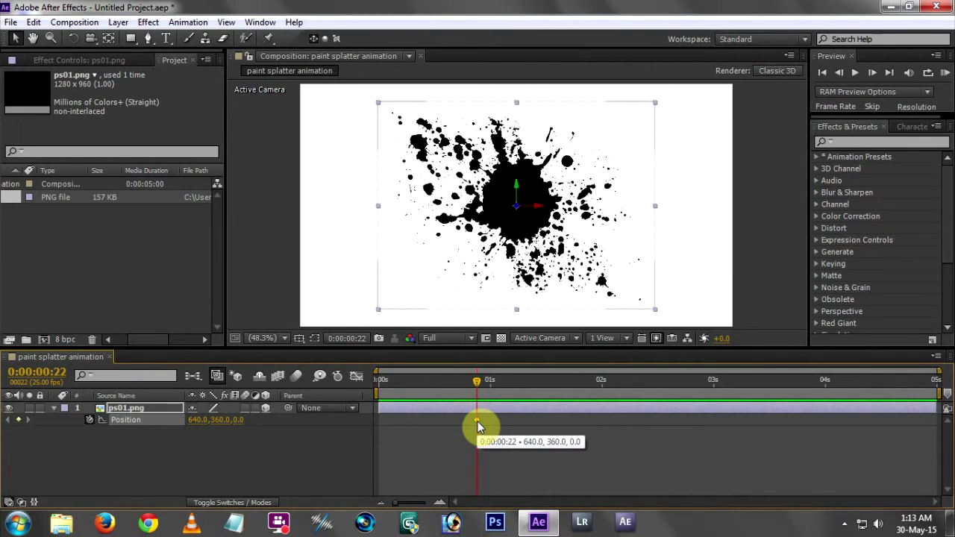
# - Move the current time back to 0:00:00:18
pyautogui.press('pageup')
pyautogui.press('pageup')
pyautogui.press('pageup')
pyautogui.press('pageup')
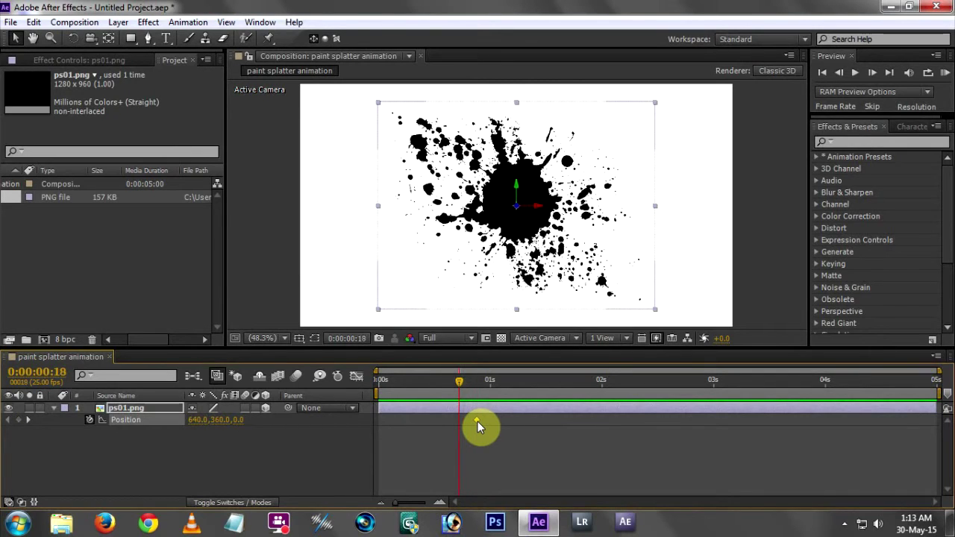
pyautogui.press('pagedown')
pyautogui.press('pageup')
# - Scrub Position to about 452, 360, -1785 so the splatter starts huge near the camera
pyautogui.moveTo(234, 415); pyautogui.dragTo(71, 433)
pyautogui.moveTo(246, 421); pyautogui.dragTo(87, 440)
pyautogui.moveTo(250, 426); pyautogui.dragTo(2, 443)
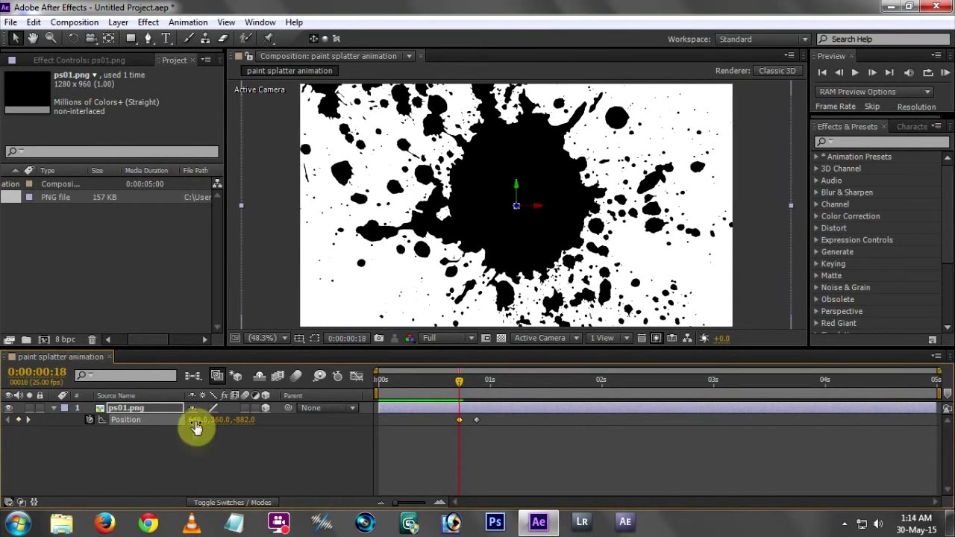
pyautogui.moveTo(191, 420); pyautogui.dragTo(144, 419)
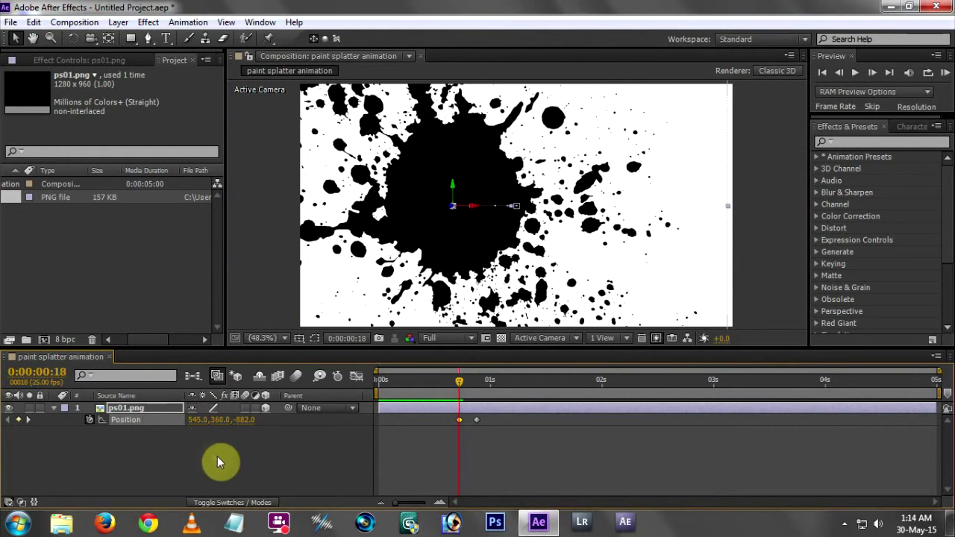
pyautogui.moveTo(239, 416); pyautogui.dragTo(10, 426)
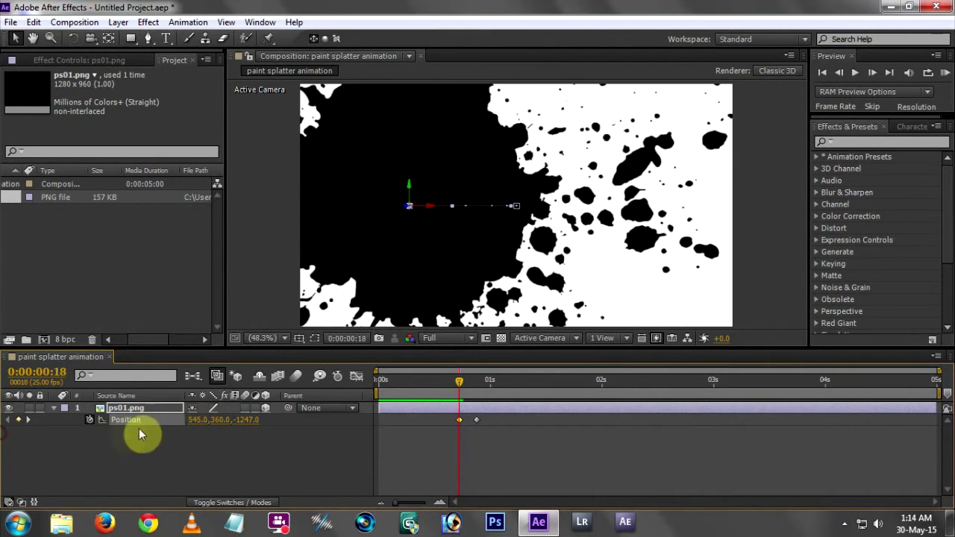
pyautogui.moveTo(197, 423); pyautogui.dragTo(172, 419)
pyautogui.moveTo(245, 425); pyautogui.dragTo(153, 422)
pyautogui.moveTo(251, 419); pyautogui.dragTo(149, 432)
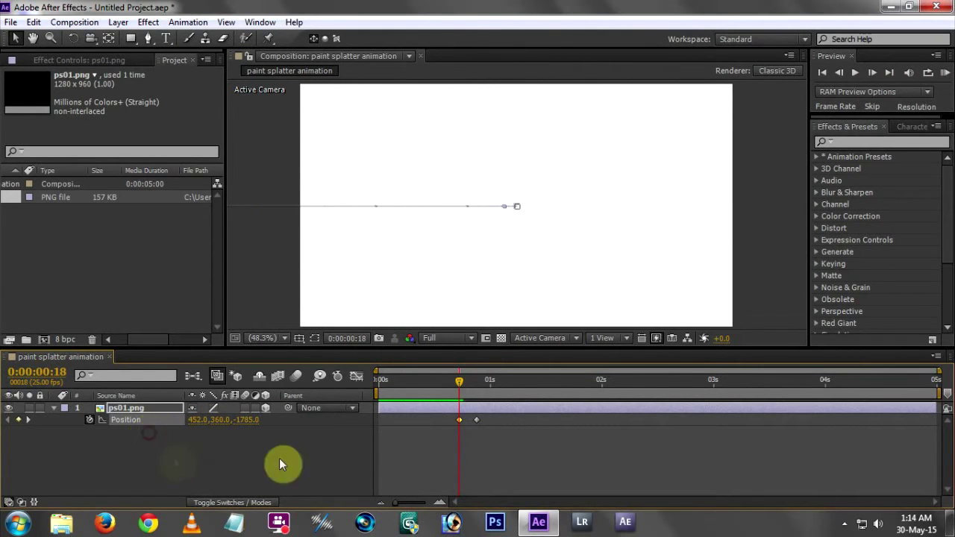
pyautogui.click(56, 410)
pyautogui.click(231, 448)
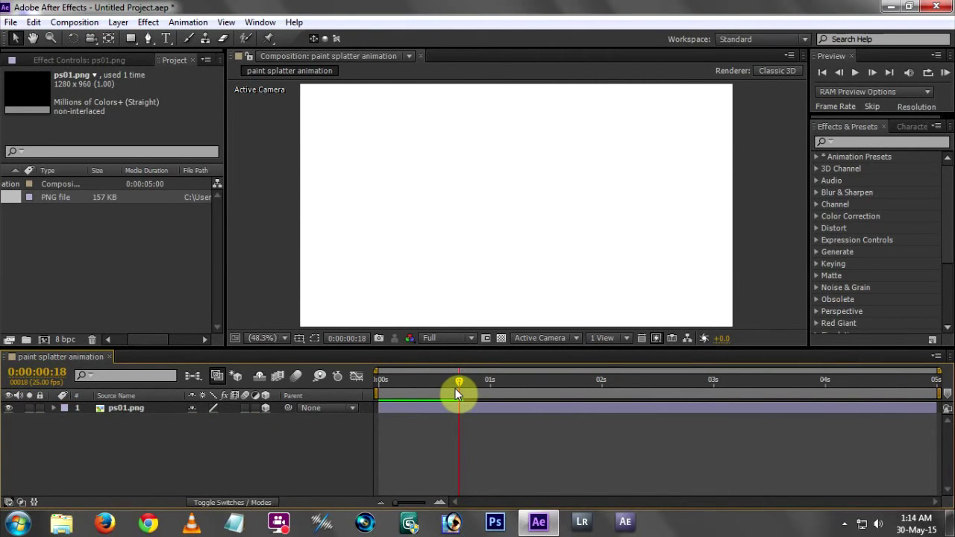
pyautogui.press('space')
pyautogui.moveTo(522, 382); pyautogui.dragTo(446, 387)
pyautogui.press('space')
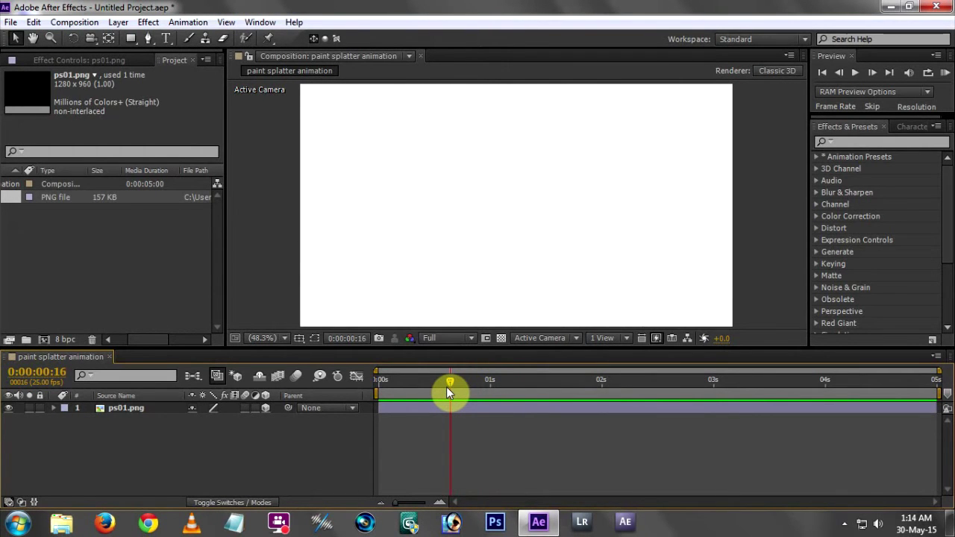
pyautogui.moveTo(451, 388)
pyautogui.mouseDown()
pyautogui.moveTo(485, 387)
pyautogui.moveTo(455, 388)
pyautogui.moveTo(463, 388)
pyautogui.mouseUp()
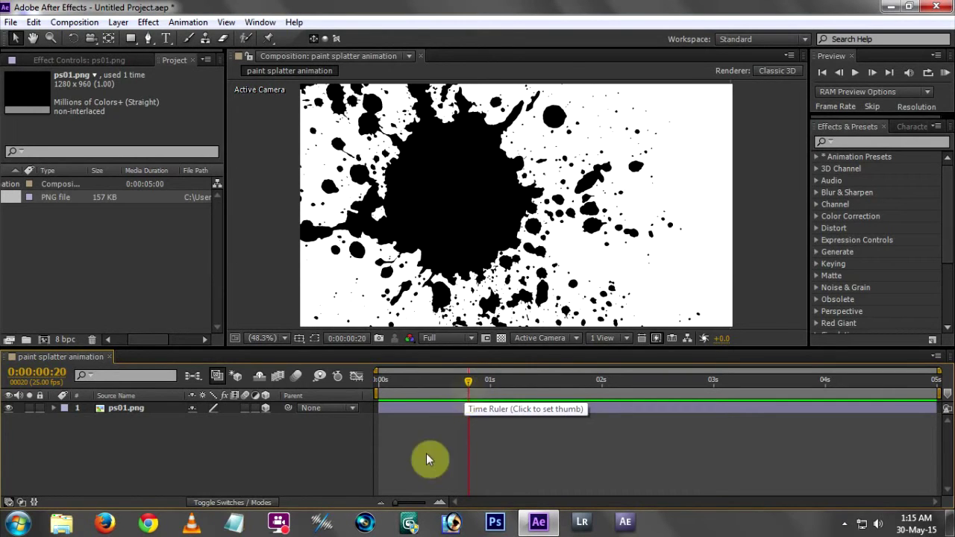
# - Turn on layer and composition motion blur, then preview the fly-in from 0:00:00:16
pyautogui.click(246, 408)
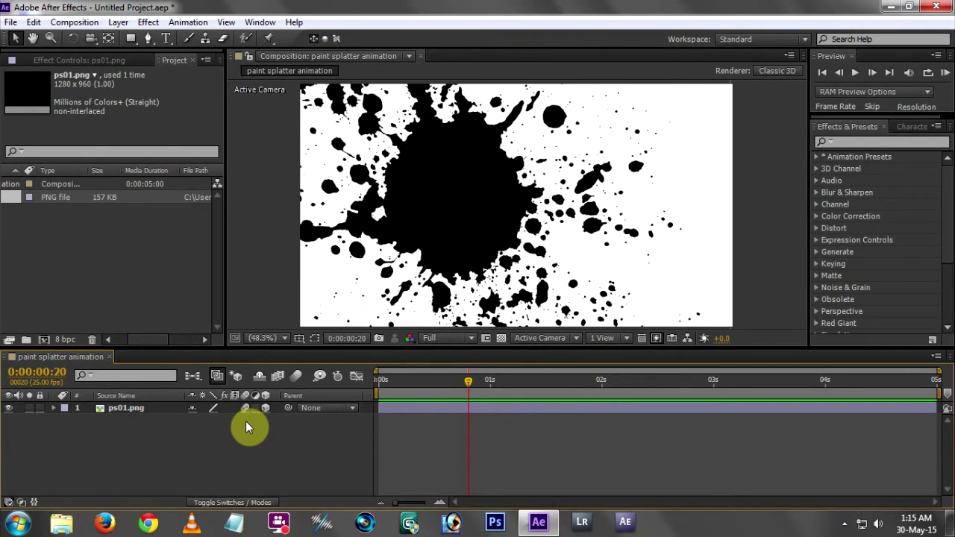
pyautogui.click(294, 377)
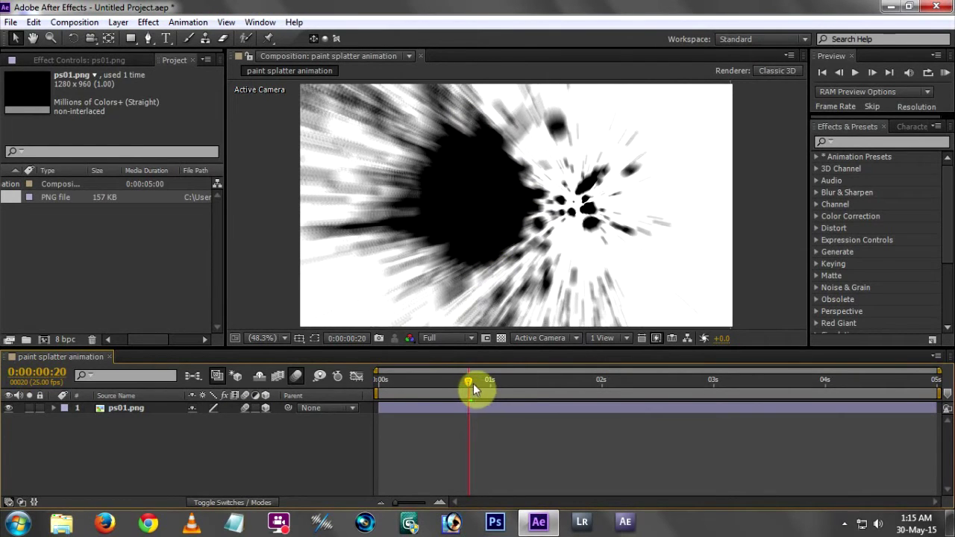
pyautogui.moveTo(470, 383); pyautogui.dragTo(450, 384)
pyautogui.press('space')
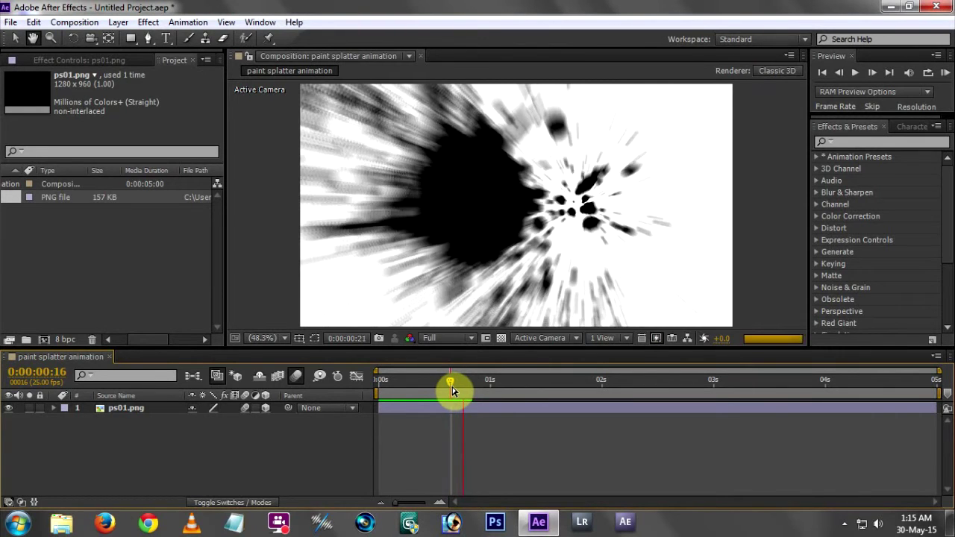
# - Replay and scrub between the landed frame and the blurred mid-flight frames
pyautogui.click(545, 382)
pyautogui.moveTo(545, 382); pyautogui.dragTo(452, 382)
pyautogui.press('space')
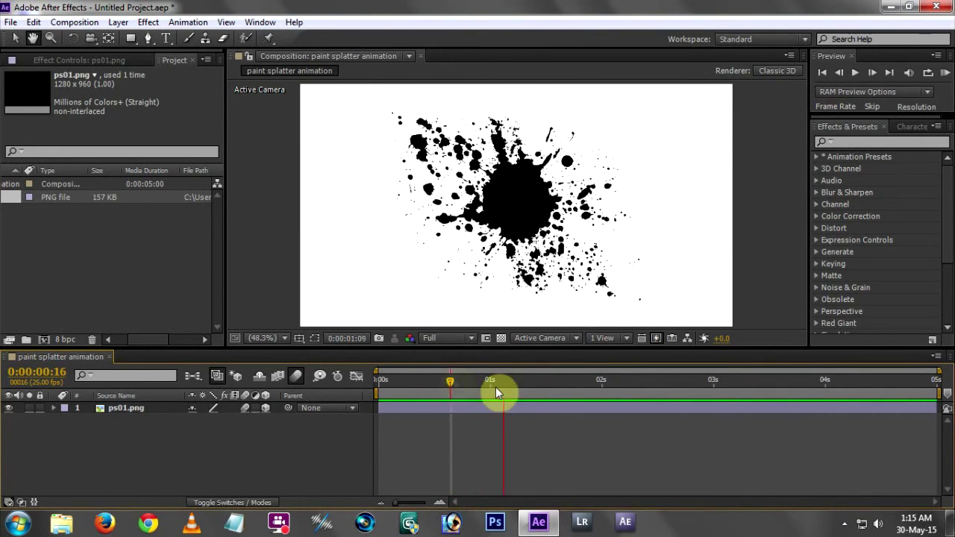
pyautogui.click(550, 386)
pyautogui.click(473, 383)
pyautogui.moveTo(473, 384)
pyautogui.mouseDown()
pyautogui.moveTo(447, 384)
pyautogui.moveTo(480, 380)
pyautogui.moveTo(458, 380)
pyautogui.moveTo(470, 380)
pyautogui.mouseUp()
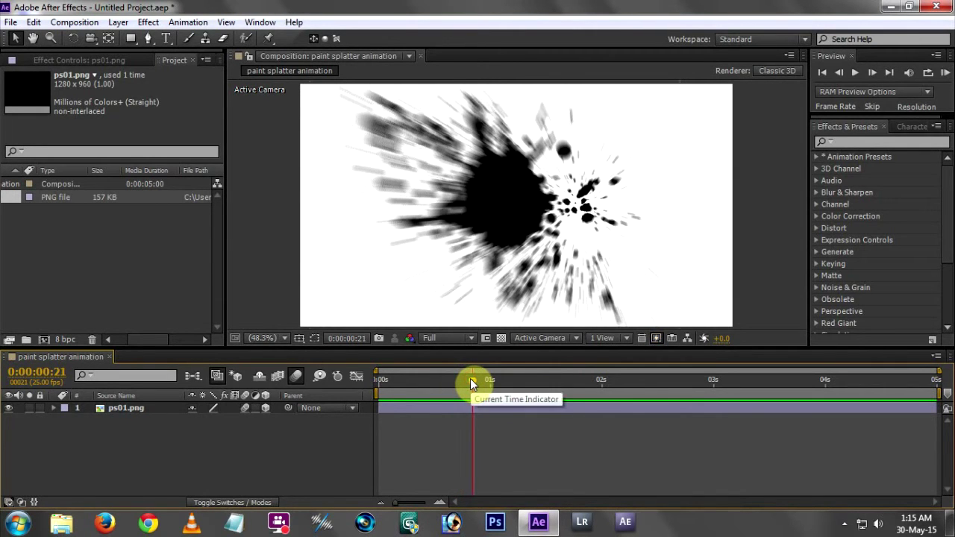
# - Show the transparency checkerboard behind the splatter and scrub to frame 0:00:00:19
pyautogui.click(501, 338)
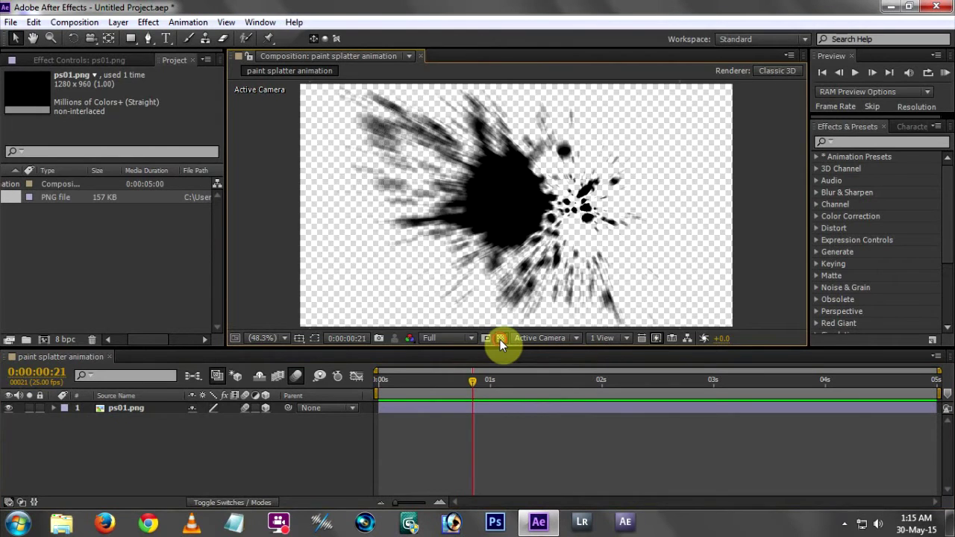
pyautogui.click(500, 339)
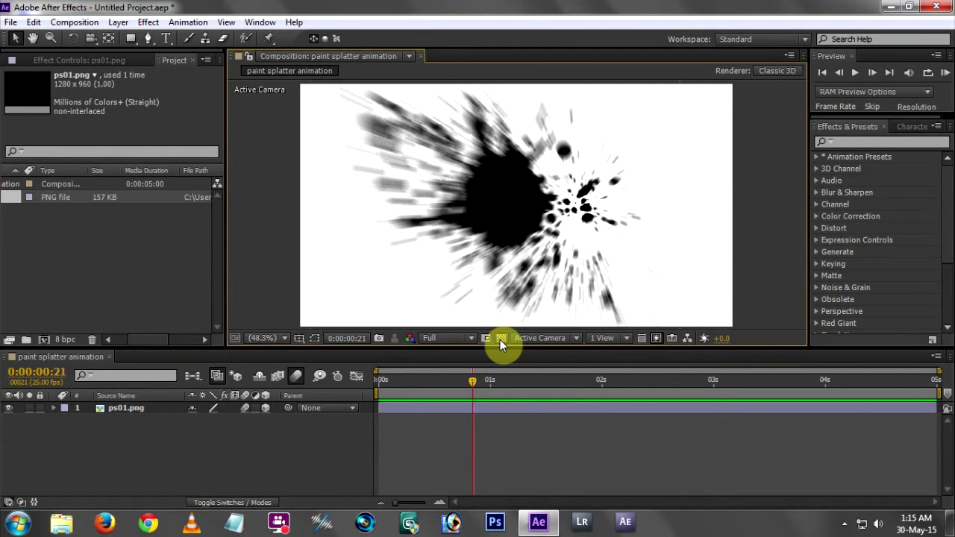
pyautogui.click(500, 339)
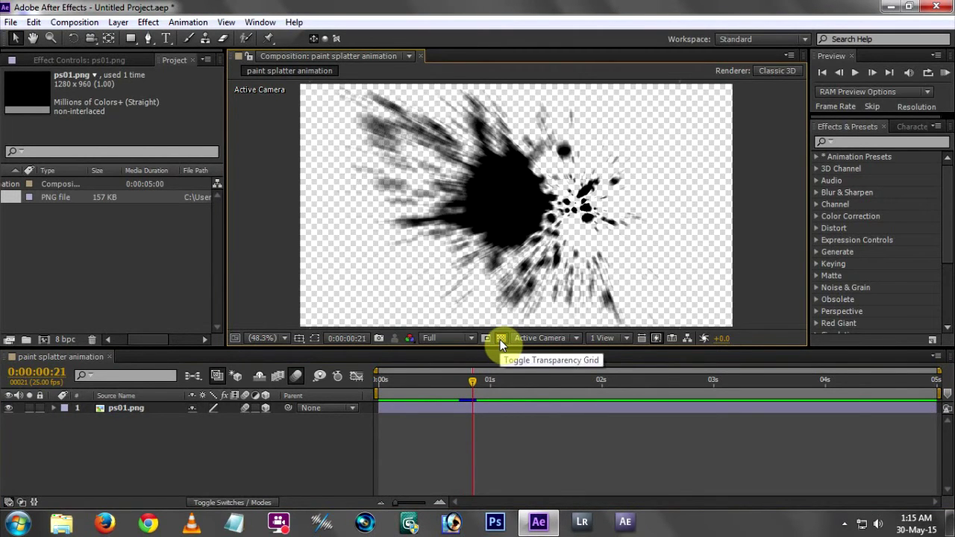
pyautogui.click(500, 340)
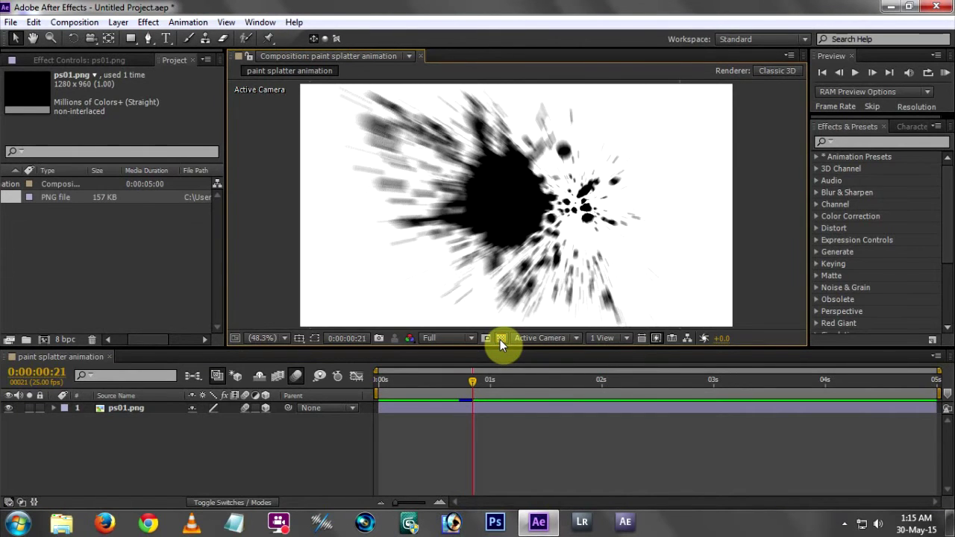
pyautogui.click(500, 340)
pyautogui.moveTo(471, 382)
pyautogui.mouseDown()
pyautogui.moveTo(448, 384)
pyautogui.moveTo(474, 386)
pyautogui.moveTo(459, 386)
pyautogui.mouseUp()
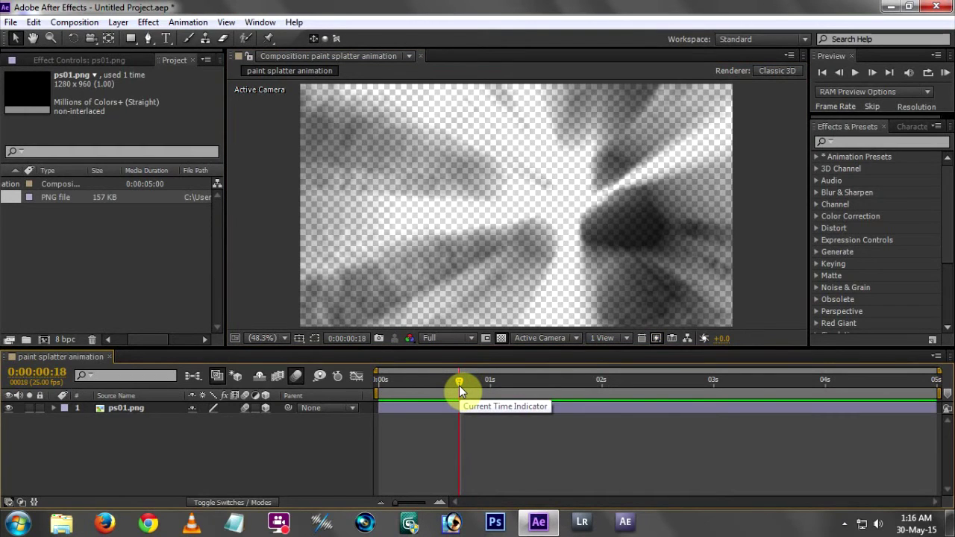
pyautogui.moveTo(459, 385); pyautogui.dragTo(463, 385)
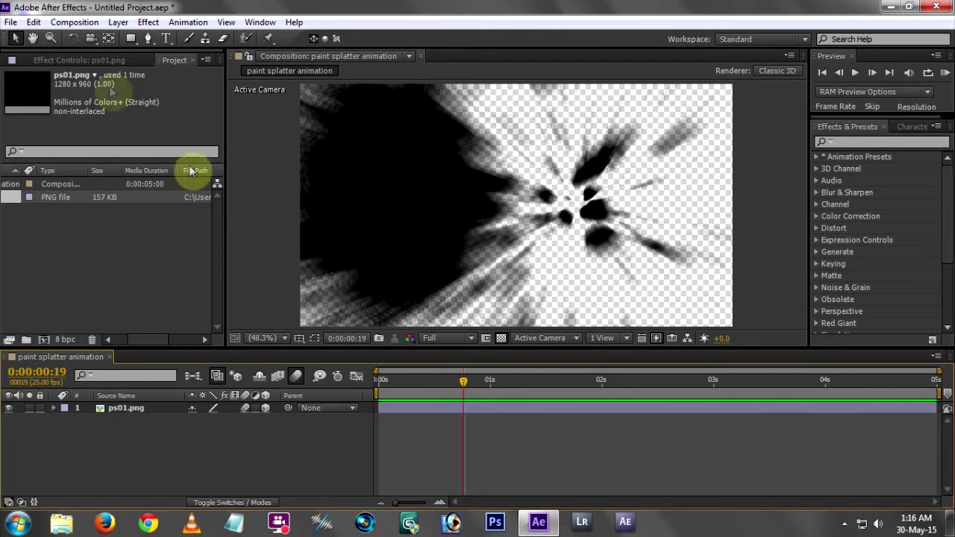
# - Add the paint splatter animation comp to the Render Queue and enlarge the queue panel
pyautogui.click(74, 22)
pyautogui.click(122, 127)
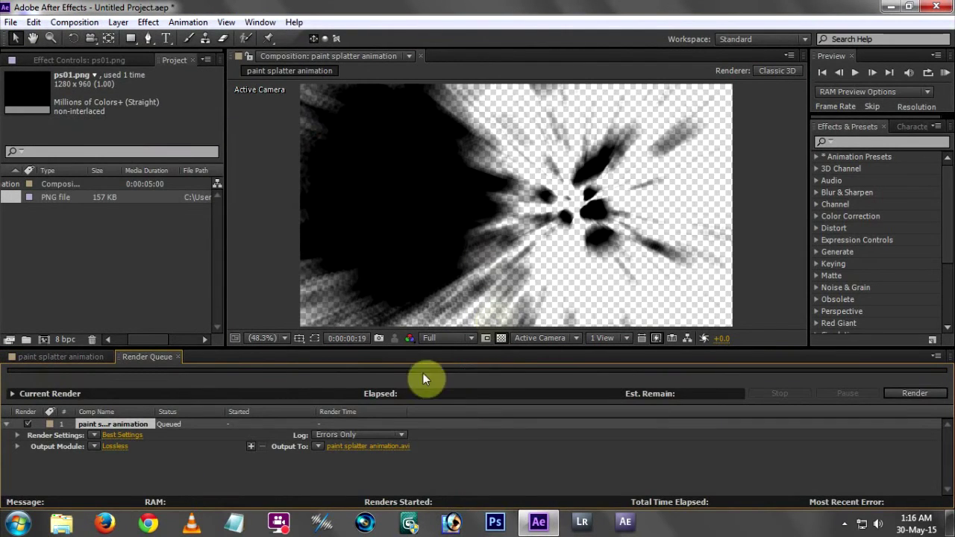
pyautogui.moveTo(309, 347); pyautogui.dragTo(309, 276)
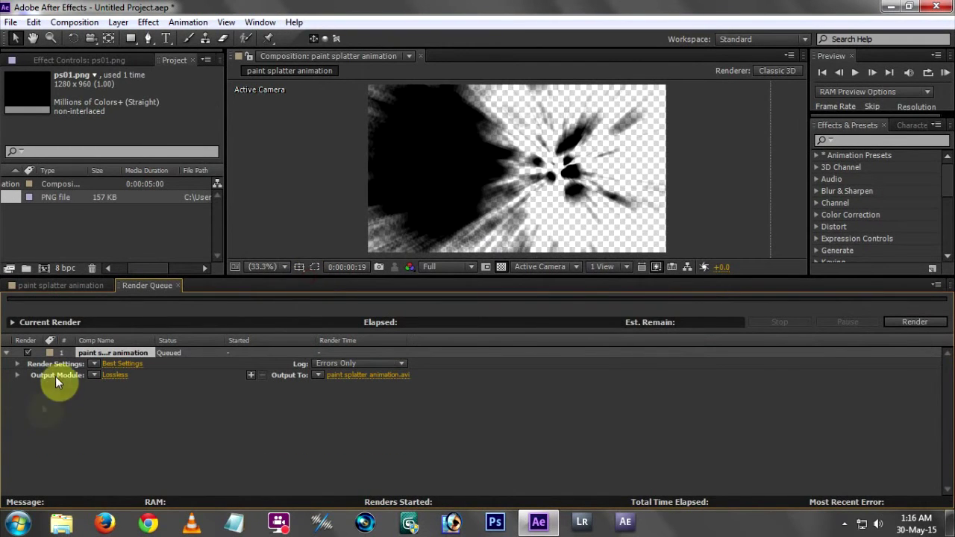
# - In the output module settings, keep RGB channels and choose H.264 as the format
pyautogui.click(110, 372)
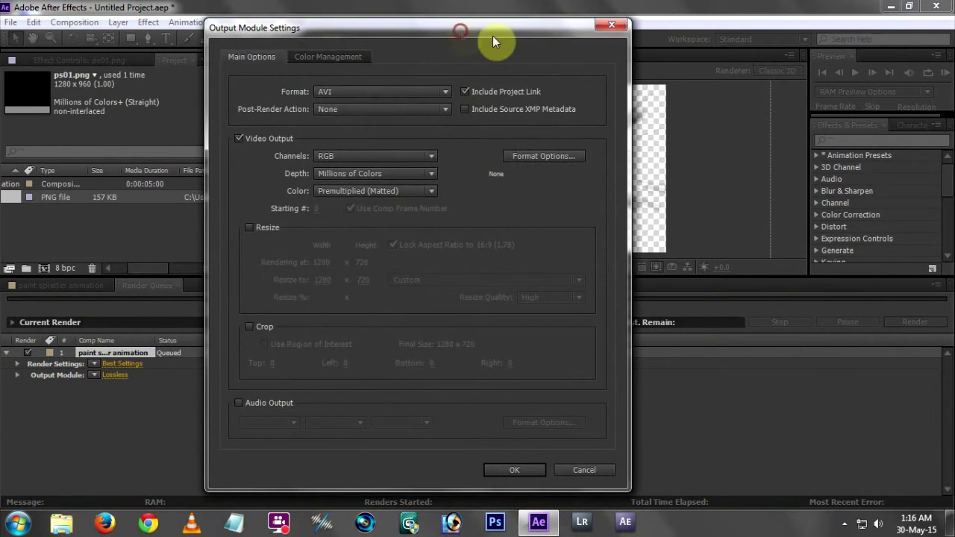
pyautogui.moveTo(493, 36); pyautogui.dragTo(476, 36)
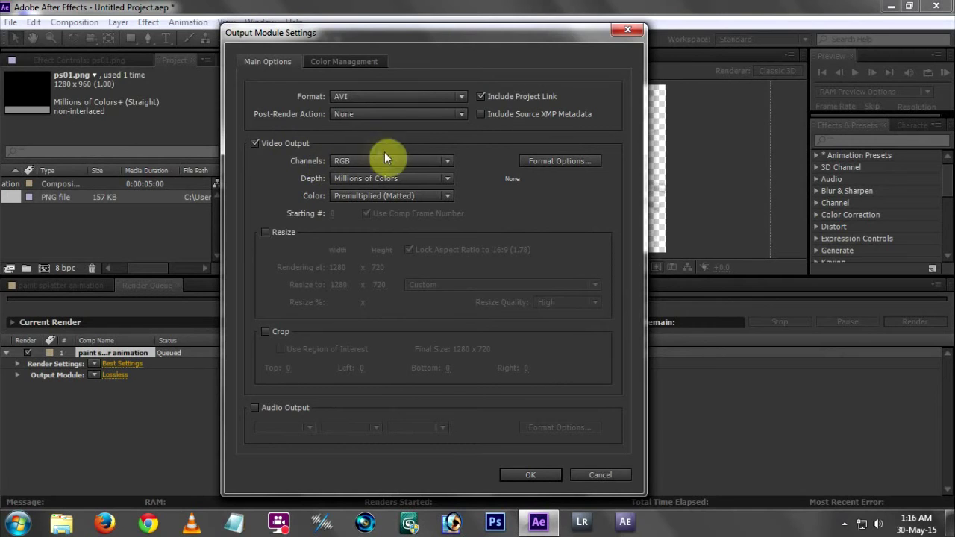
pyautogui.click(359, 160)
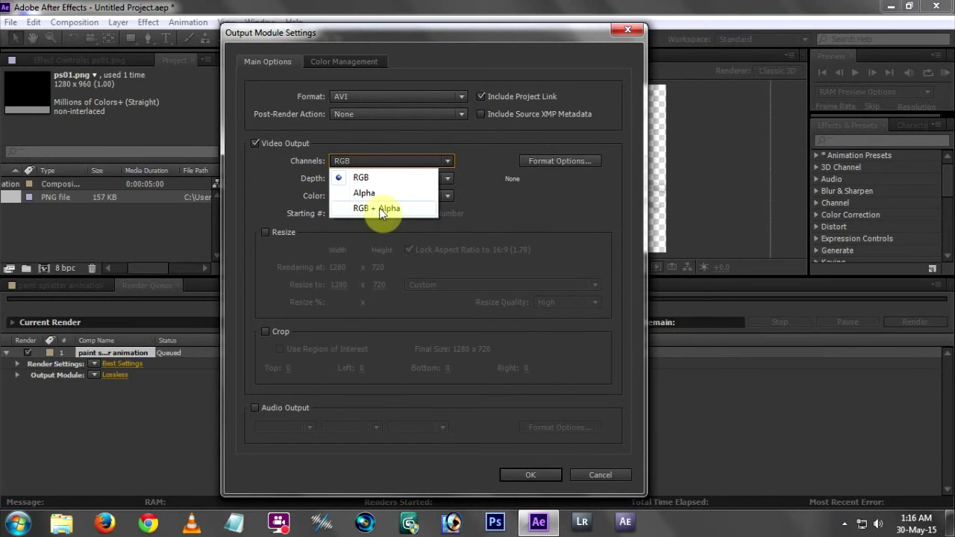
pyautogui.click(481, 161)
pyautogui.click(453, 96)
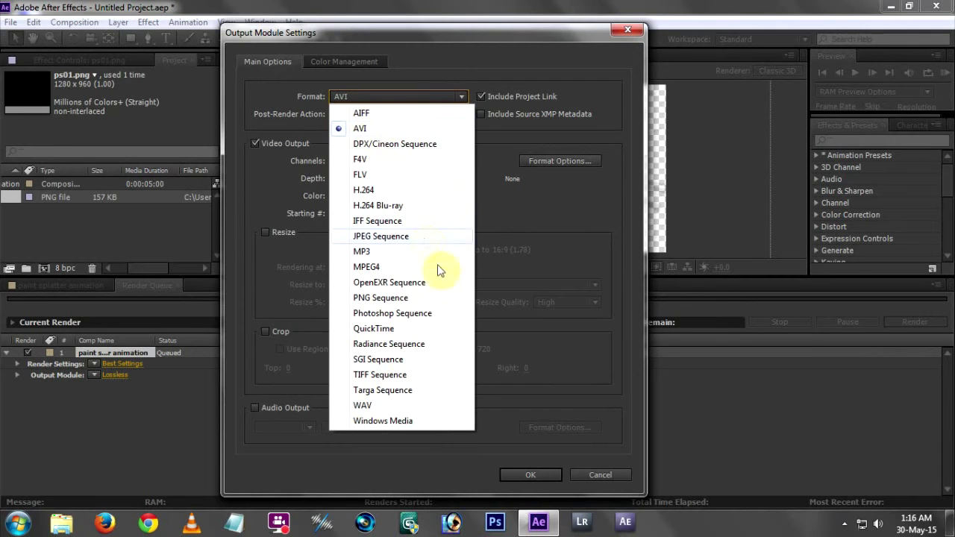
pyautogui.click(385, 191)
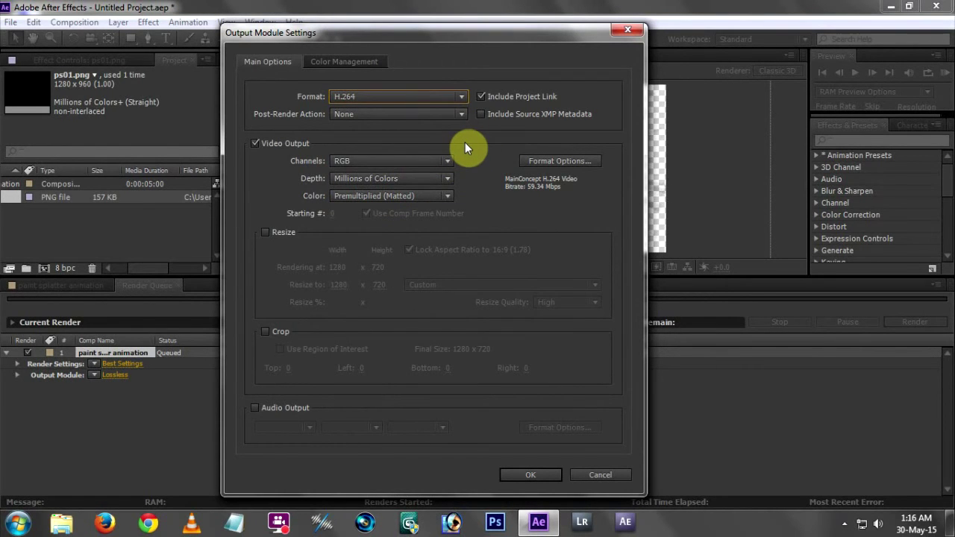
pyautogui.click(524, 160)
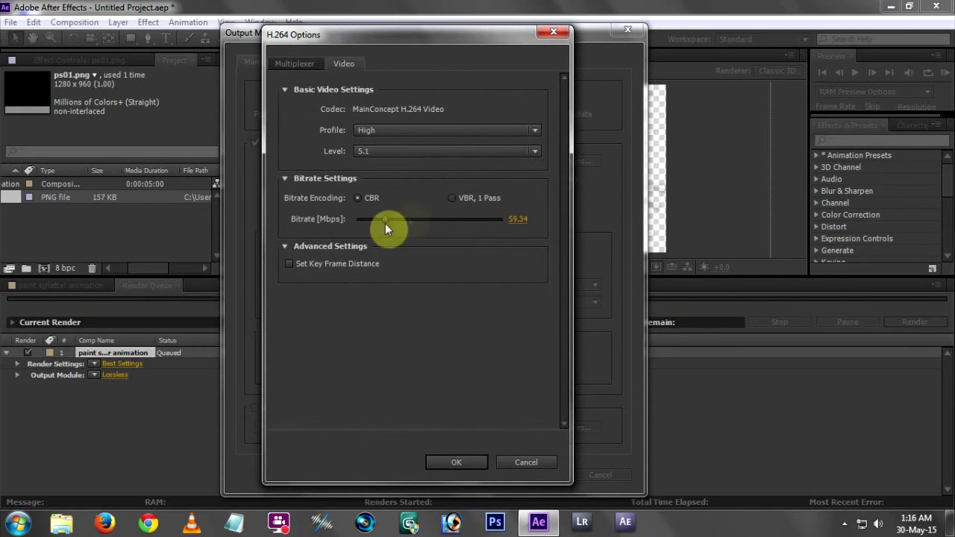
pyautogui.click(475, 463)
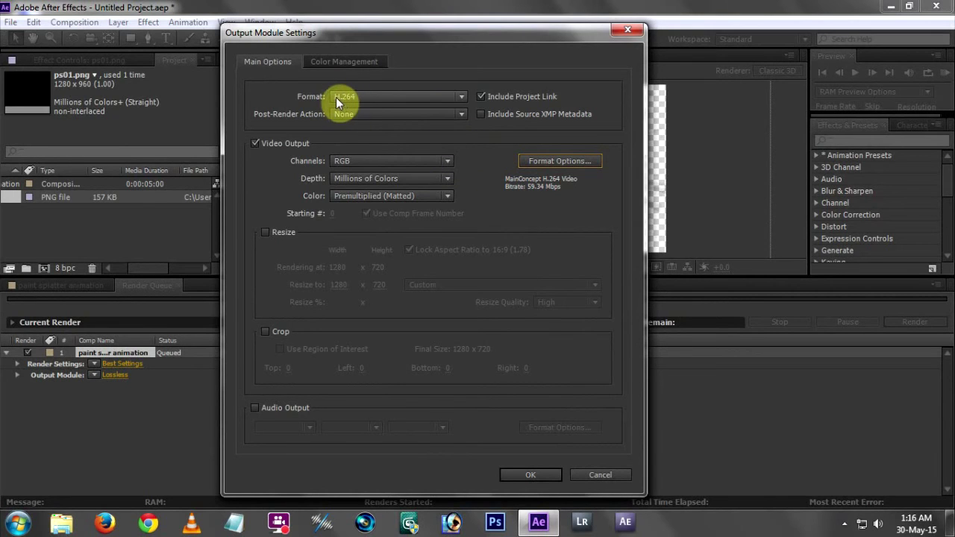
pyautogui.click(441, 160)
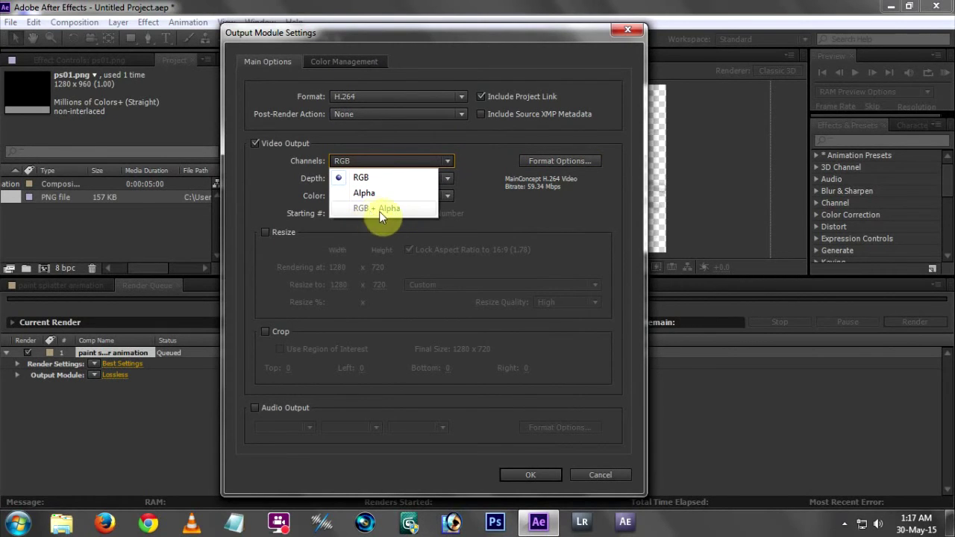
pyautogui.click(496, 178)
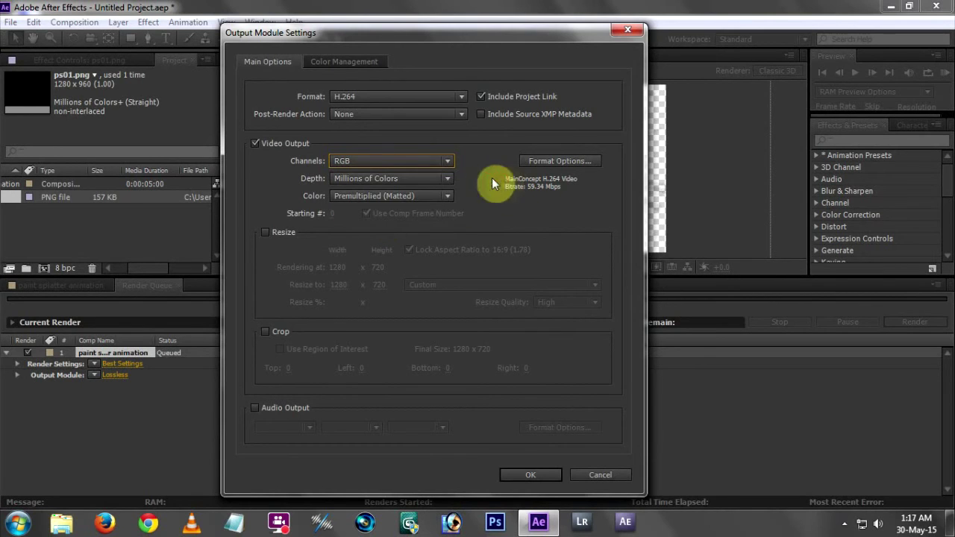
pyautogui.click(440, 97)
# - Choose FLV format with RGB + Alpha channels and bring up its Format Options
pyautogui.click(358, 176)
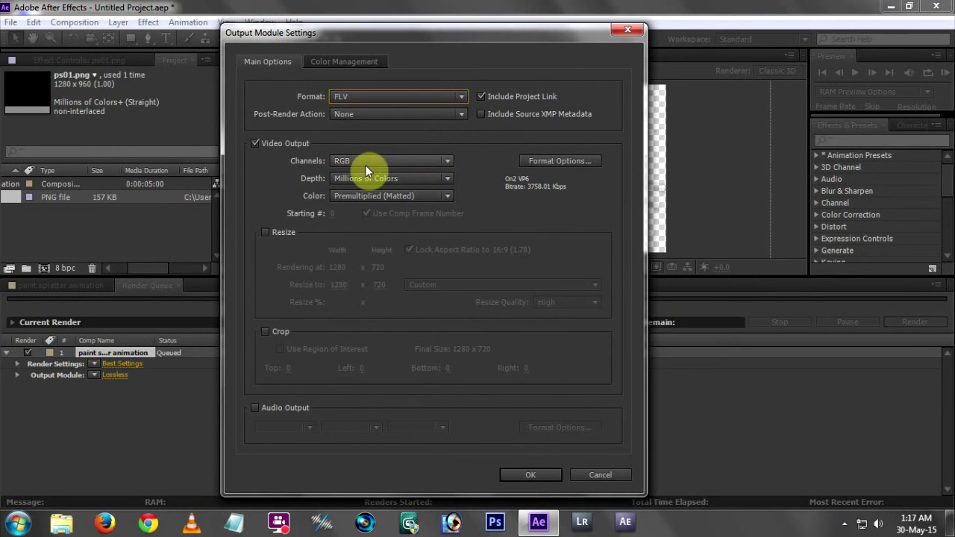
pyautogui.click(419, 165)
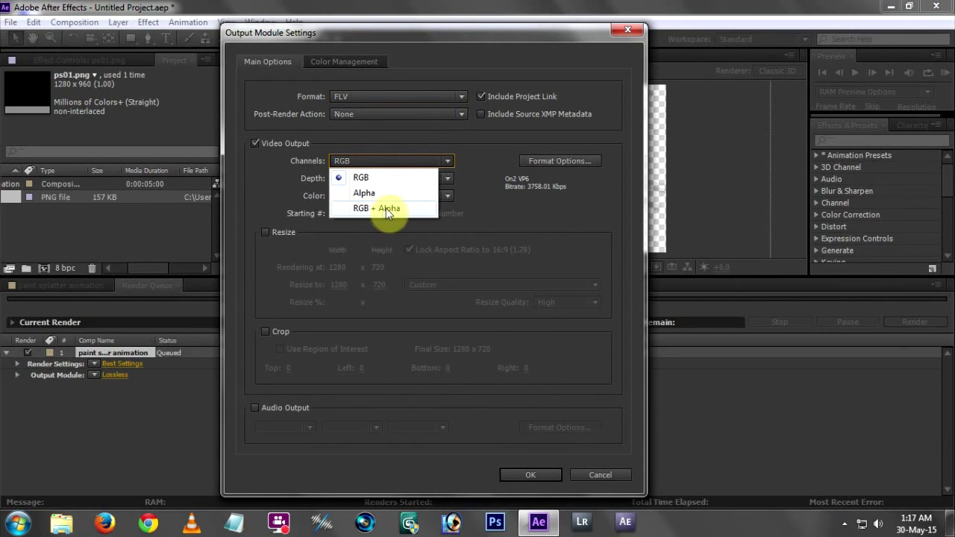
pyautogui.click(362, 211)
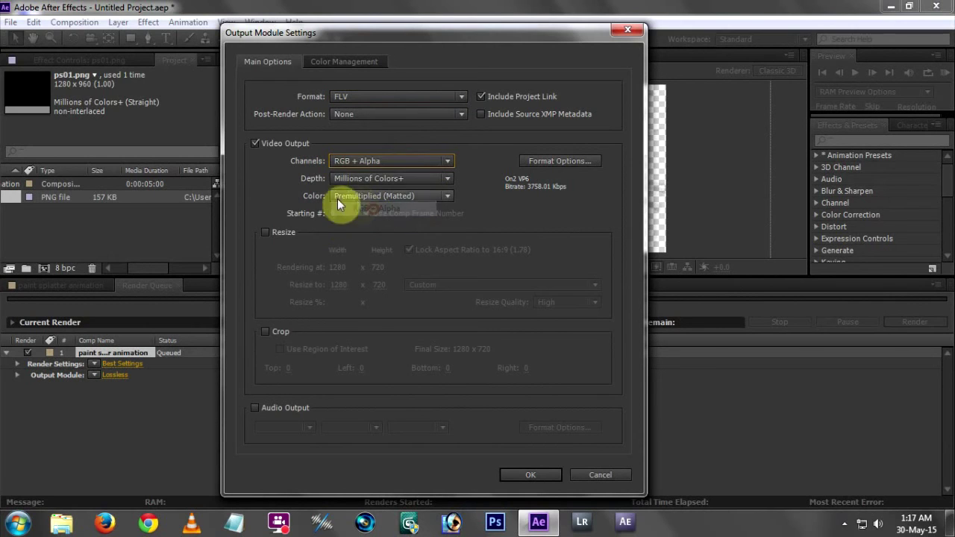
pyautogui.click(543, 160)
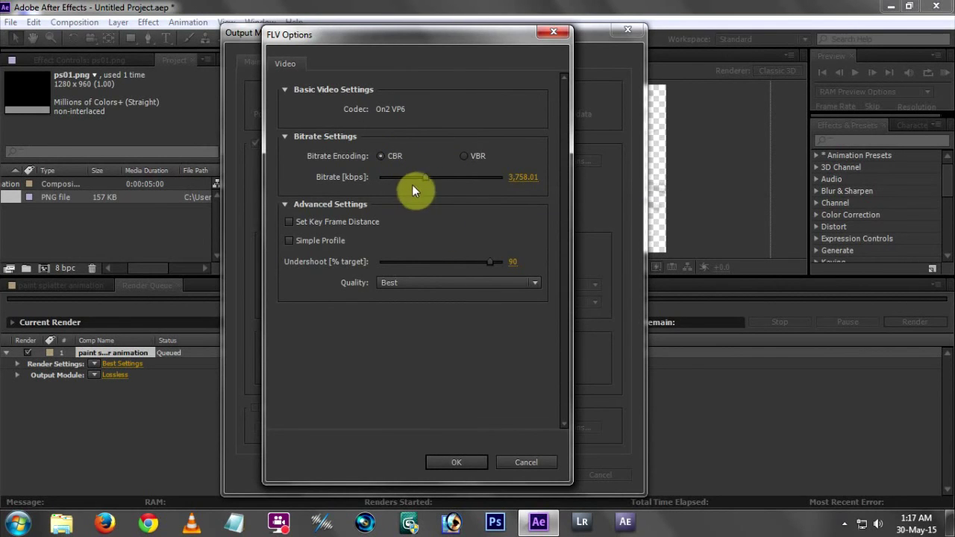
# - Set the FLV bitrate to 3,530.85 kbps at Best quality and confirm both dialogs
pyautogui.moveTo(423, 176)
pyautogui.mouseDown()
pyautogui.moveTo(453, 179)
pyautogui.moveTo(422, 176)
pyautogui.mouseUp()
pyautogui.click(422, 176)
pyautogui.click(401, 282)
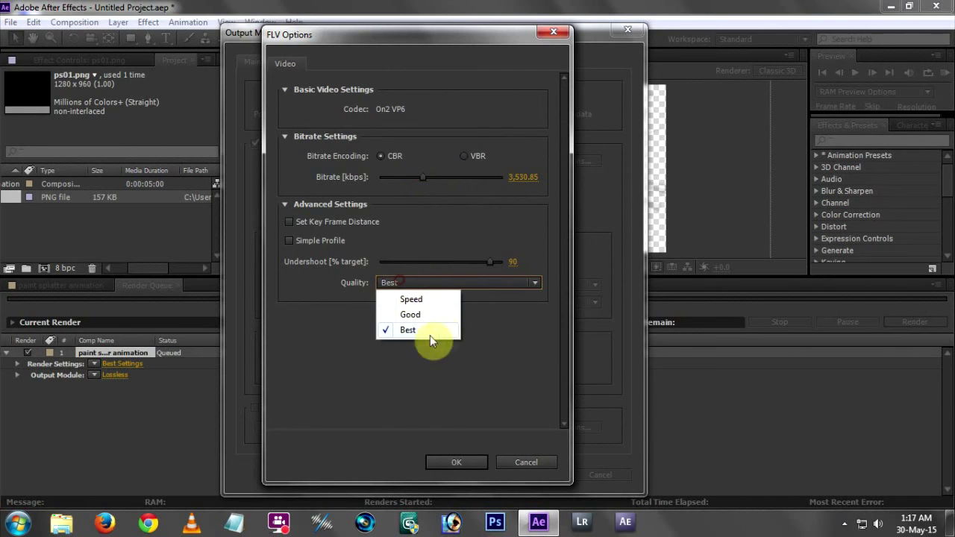
pyautogui.click(413, 334)
pyautogui.click(458, 463)
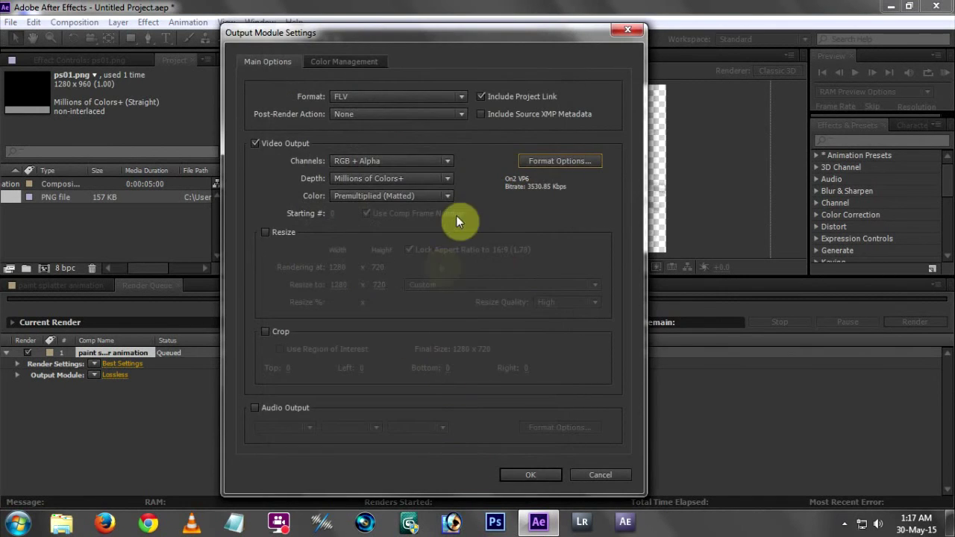
pyautogui.click(531, 475)
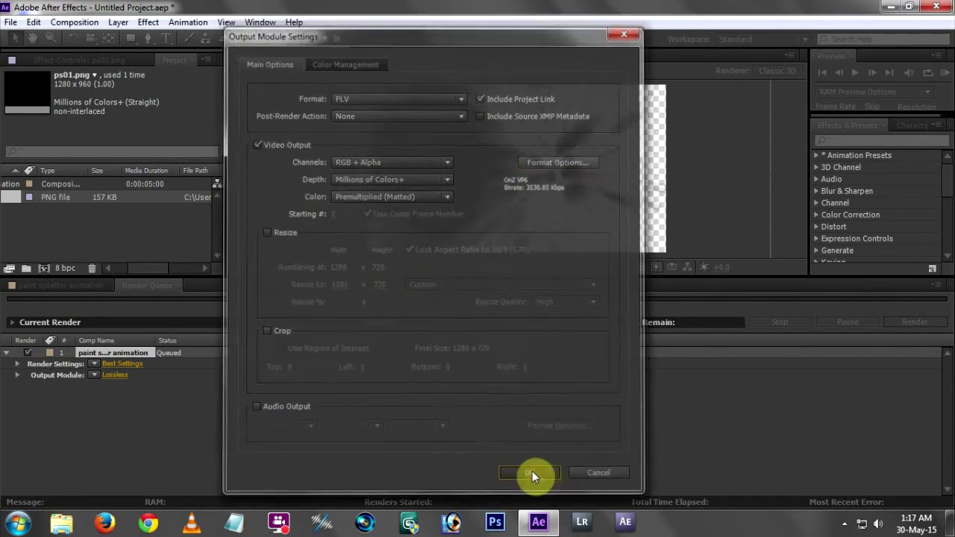